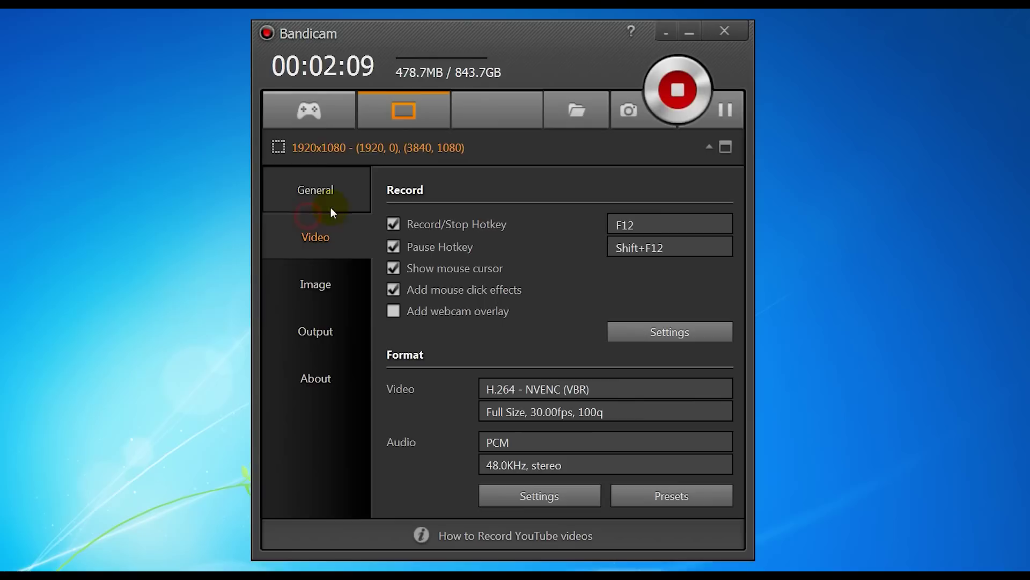
# Open the General page and check the output folder path F:\
pyautogui.click(329, 206)
pyautogui.click(263, 246)
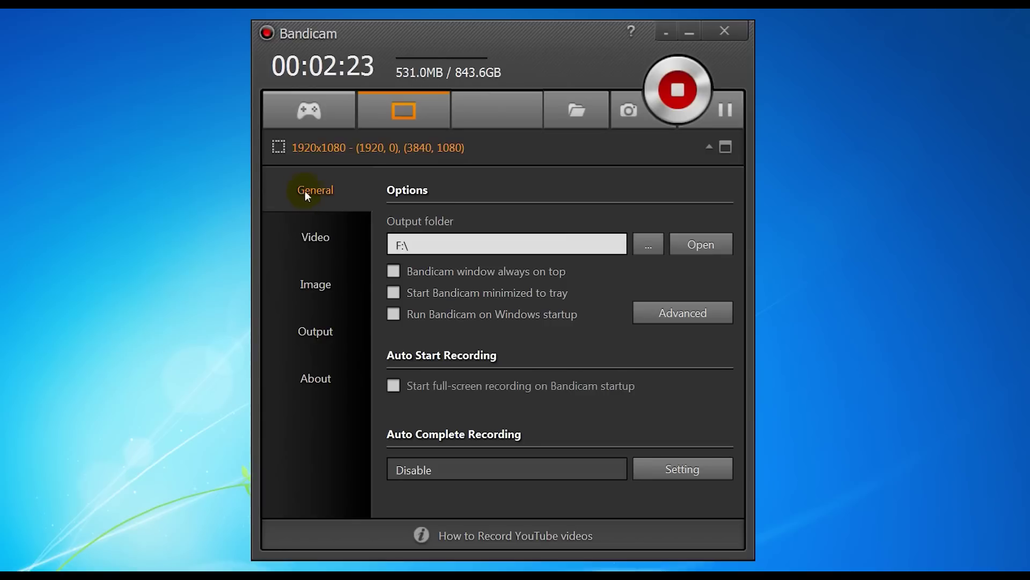
pyautogui.click(444, 238)
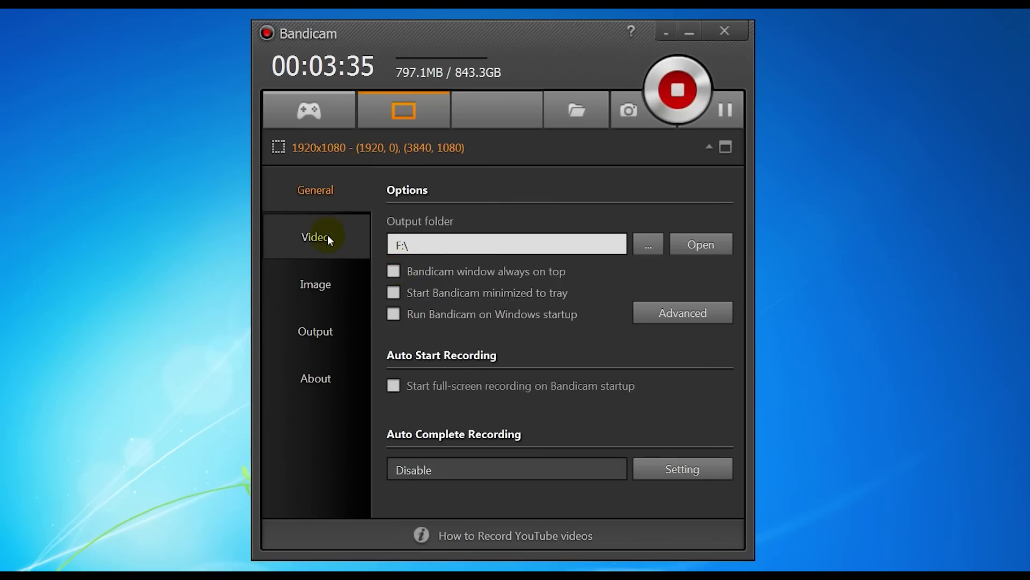
# Return to the Video page with the F12 hotkey and H.264 - NVENC (VBR) at 30.00fps
pyautogui.click(327, 236)
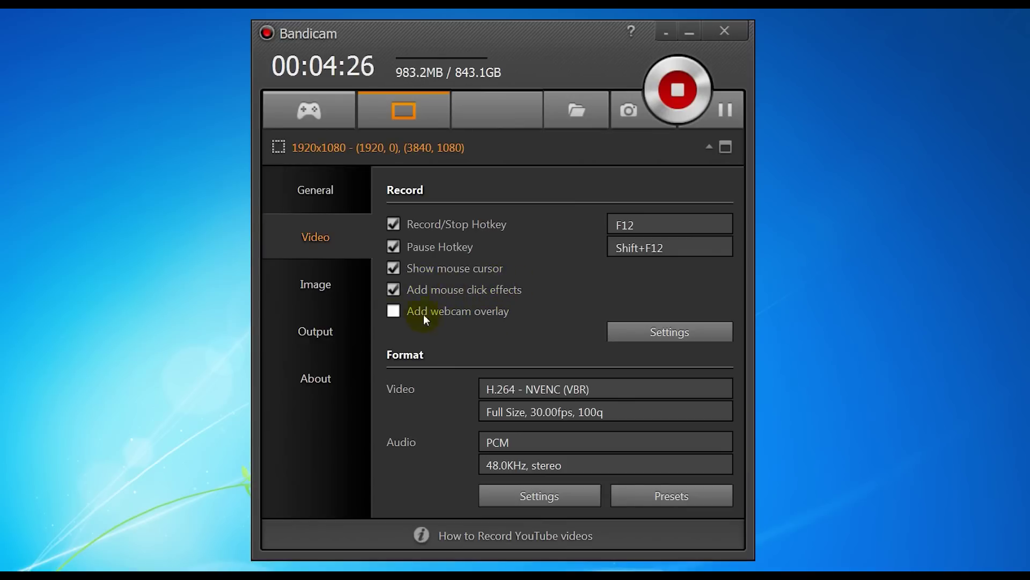
pyautogui.click(393, 312)
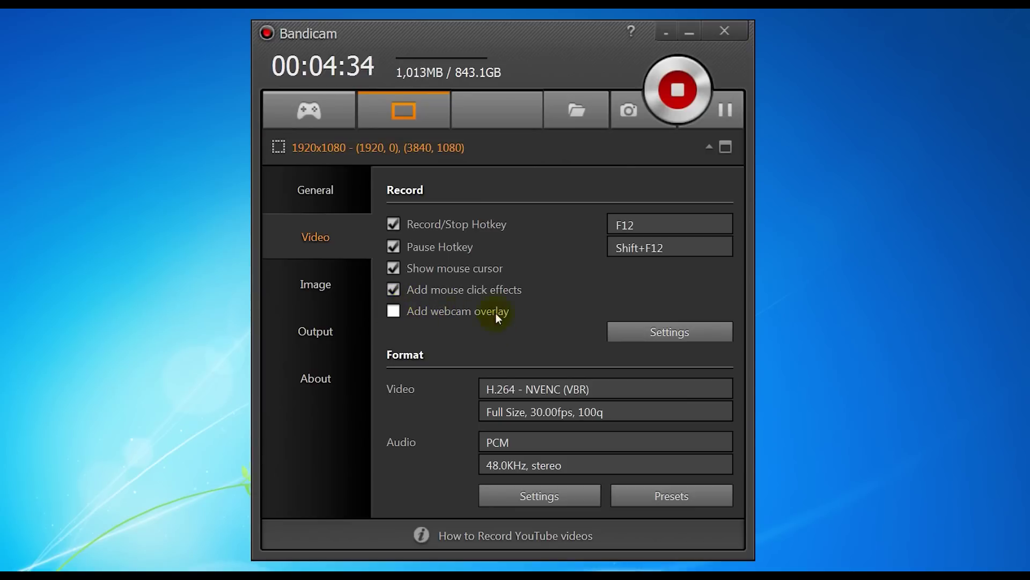
# In the Record settings Sound tab, keep Win7 Sound (WASAPI) as the primary device
pyautogui.click(623, 329)
pyautogui.click(383, 197)
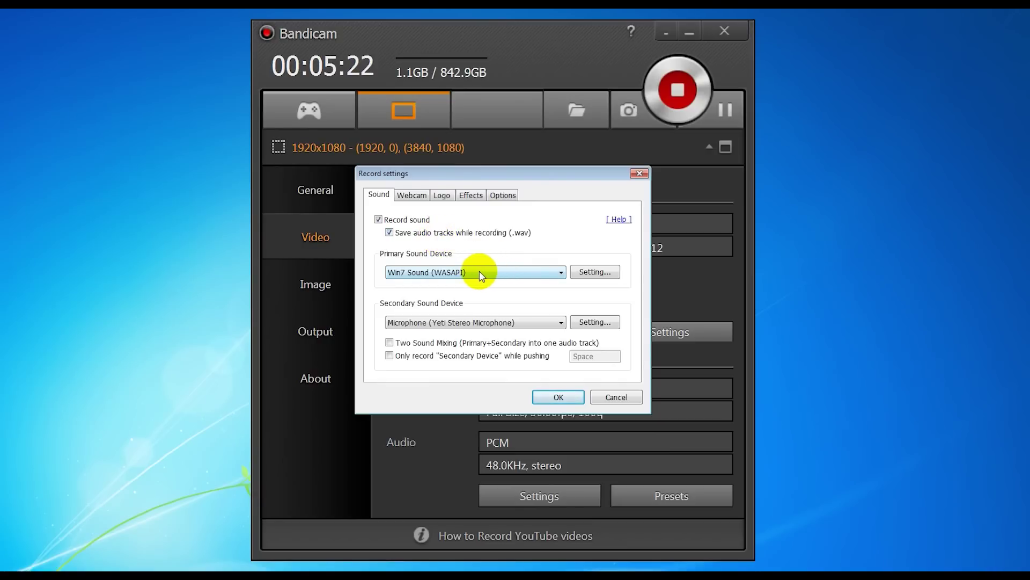
pyautogui.click(479, 271)
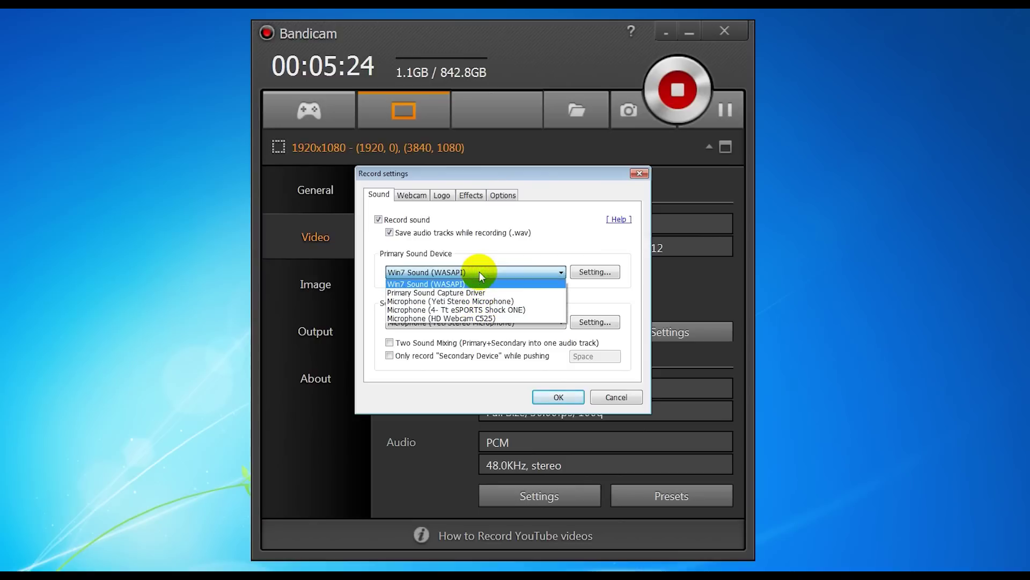
pyautogui.click(457, 284)
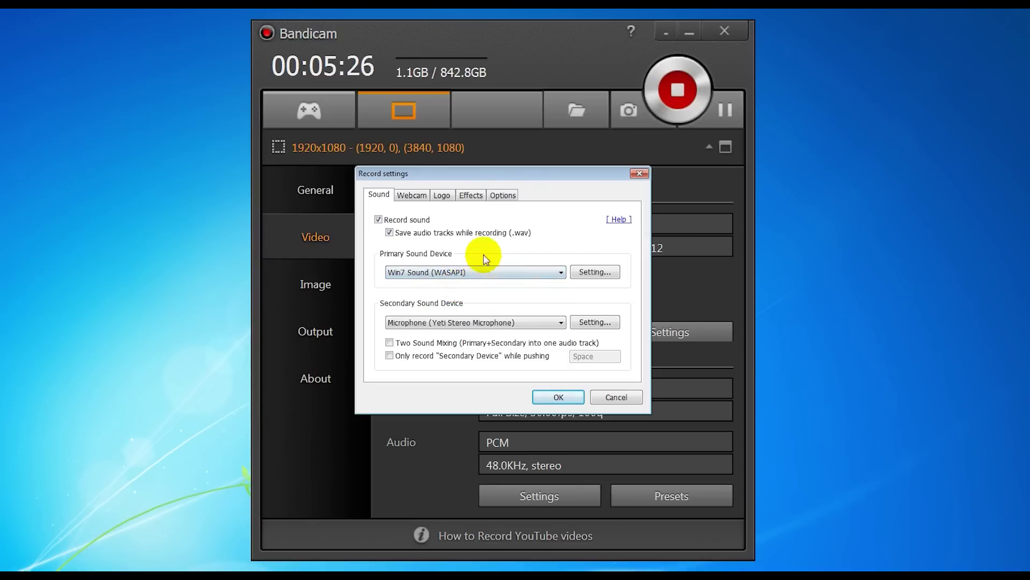
pyautogui.click(475, 273)
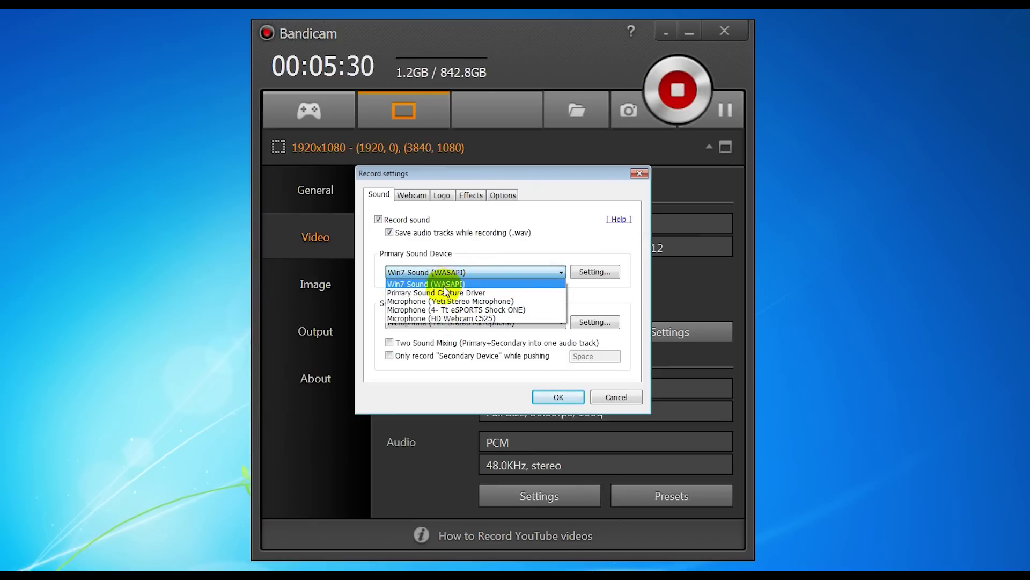
pyautogui.click(444, 284)
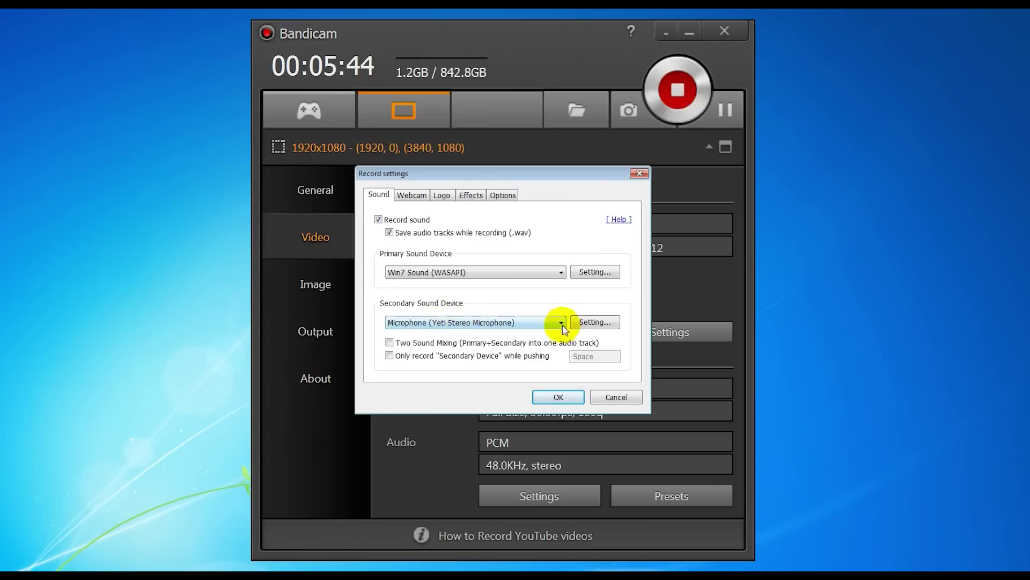
# Pick Microphone (Yeti Stereo Microphone) as the secondary device and adjust Two Sound Mixing
pyautogui.click(494, 324)
pyautogui.click(457, 358)
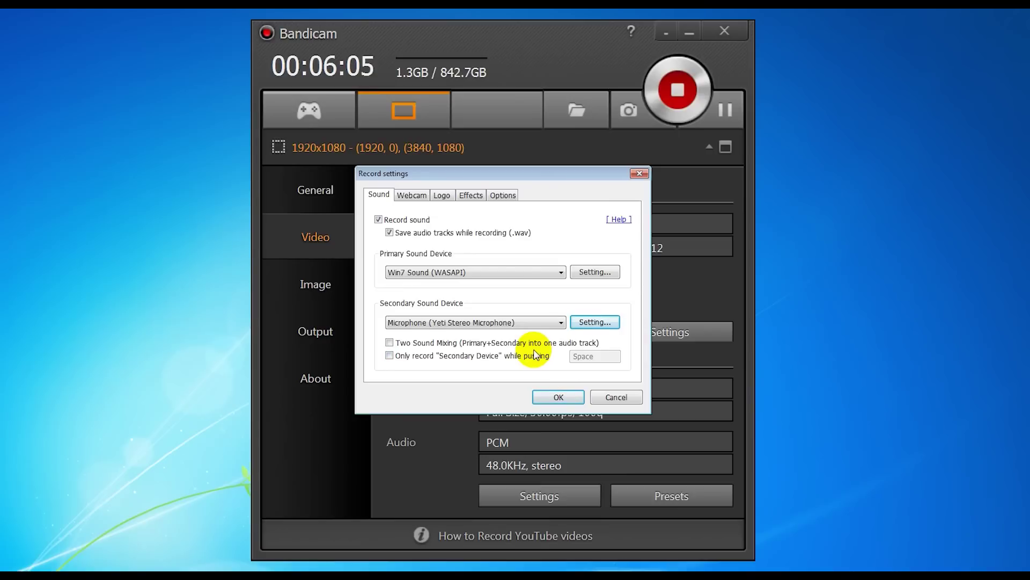
pyautogui.click(389, 343)
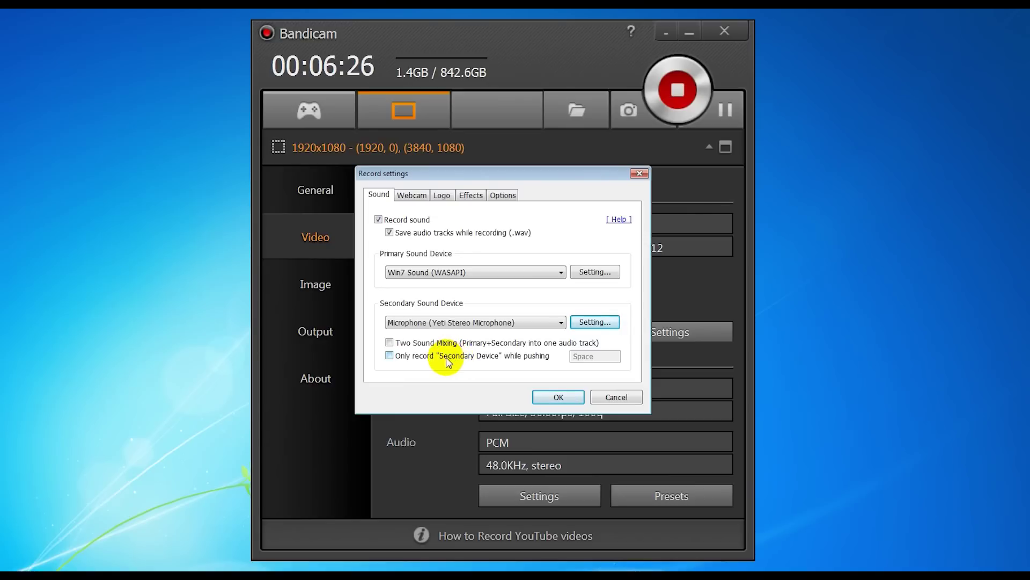
# Preview the Logitech HD Webcam C525 overlay at top-right, then leave Add webcam overlay unchecked
pyautogui.click(412, 195)
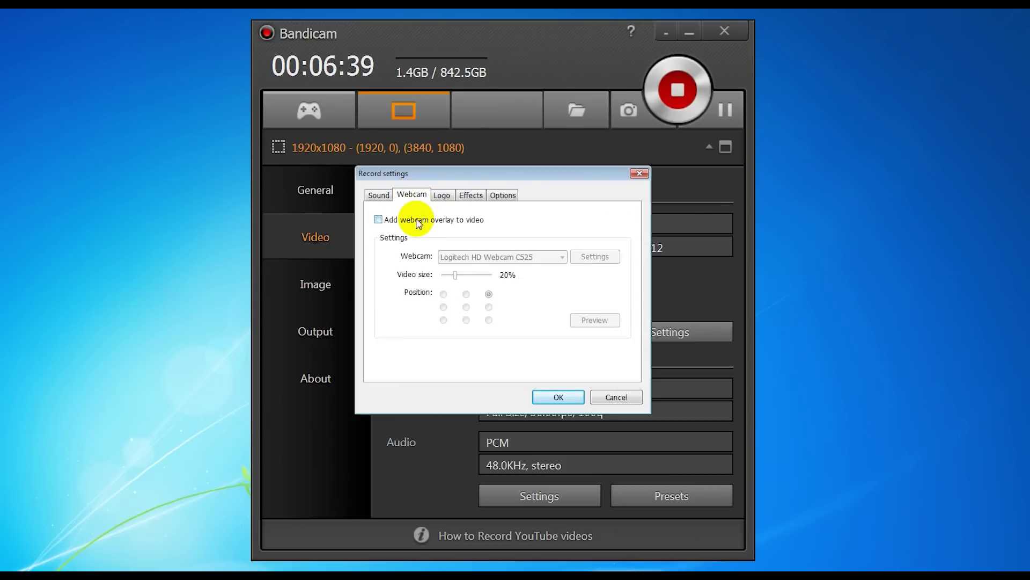
pyautogui.click(379, 220)
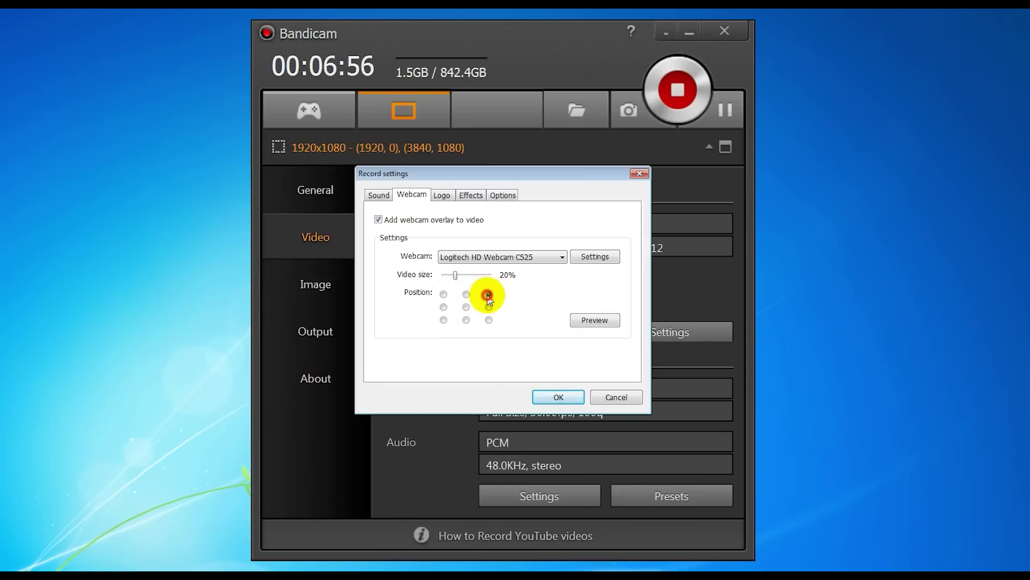
pyautogui.click(589, 322)
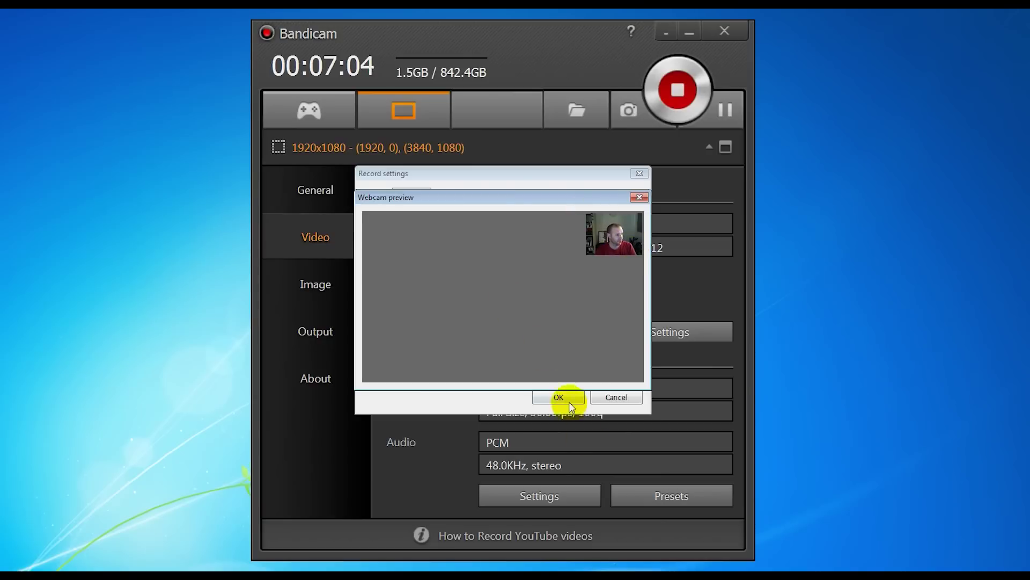
pyautogui.click(640, 198)
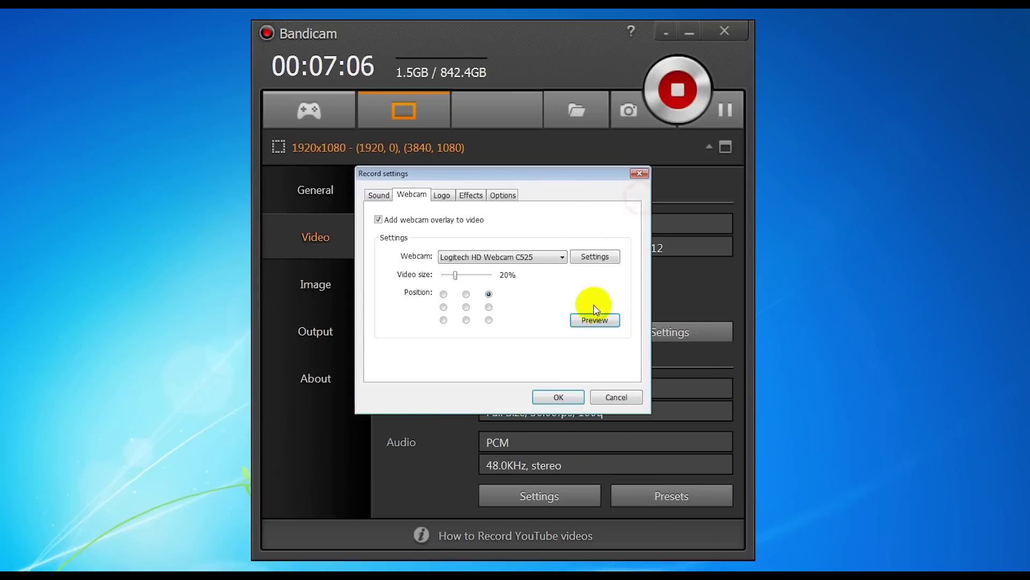
pyautogui.click(379, 219)
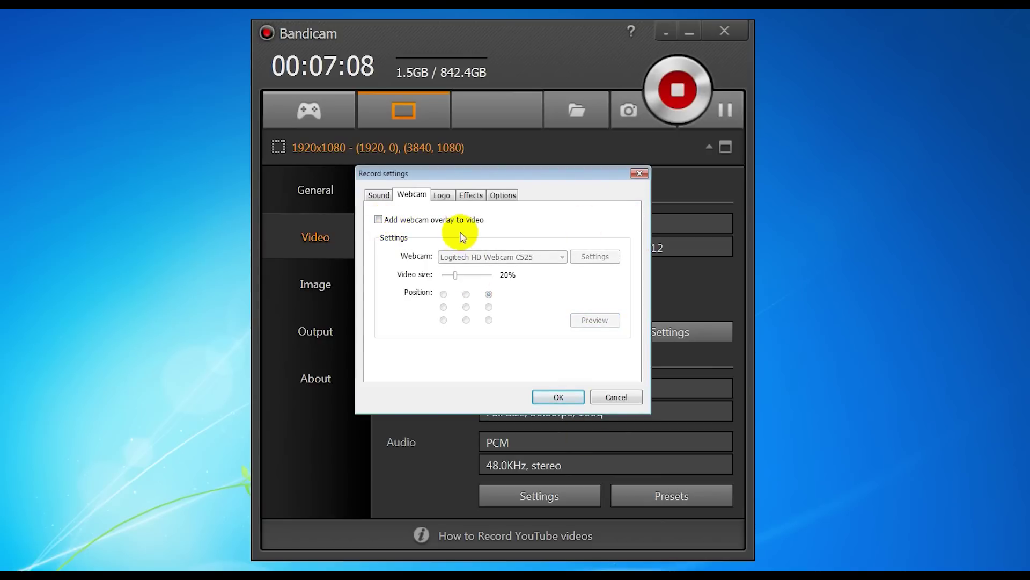
# Look over the Logo, Effects and Options tabs, keep High recording priority, and close Record settings
pyautogui.click(443, 196)
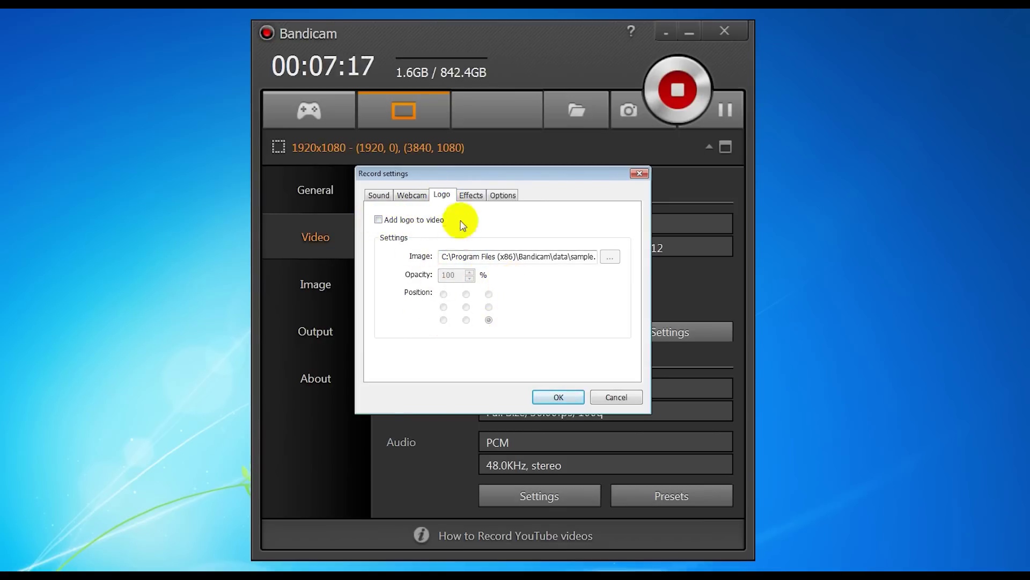
pyautogui.click(475, 197)
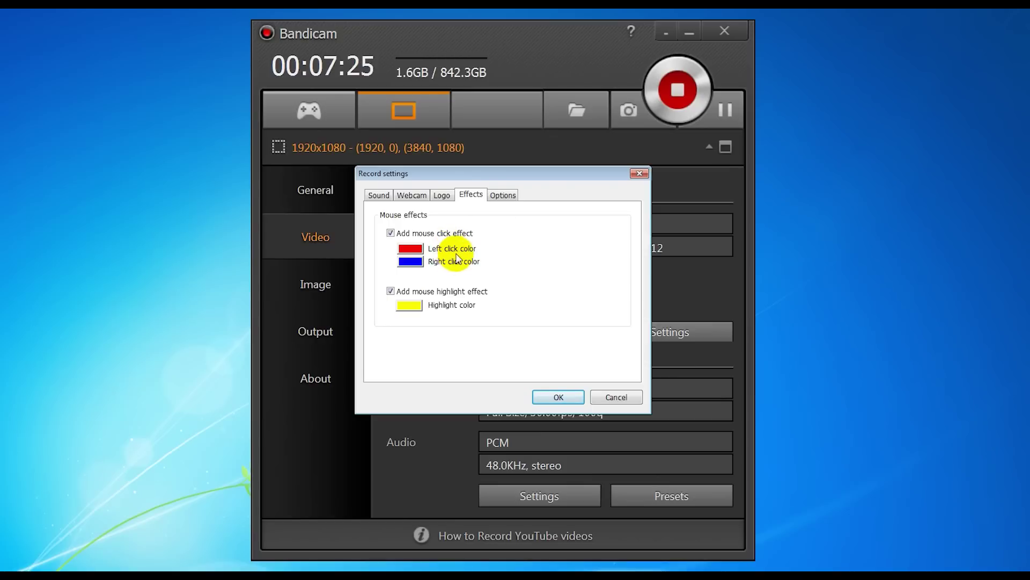
pyautogui.click(504, 196)
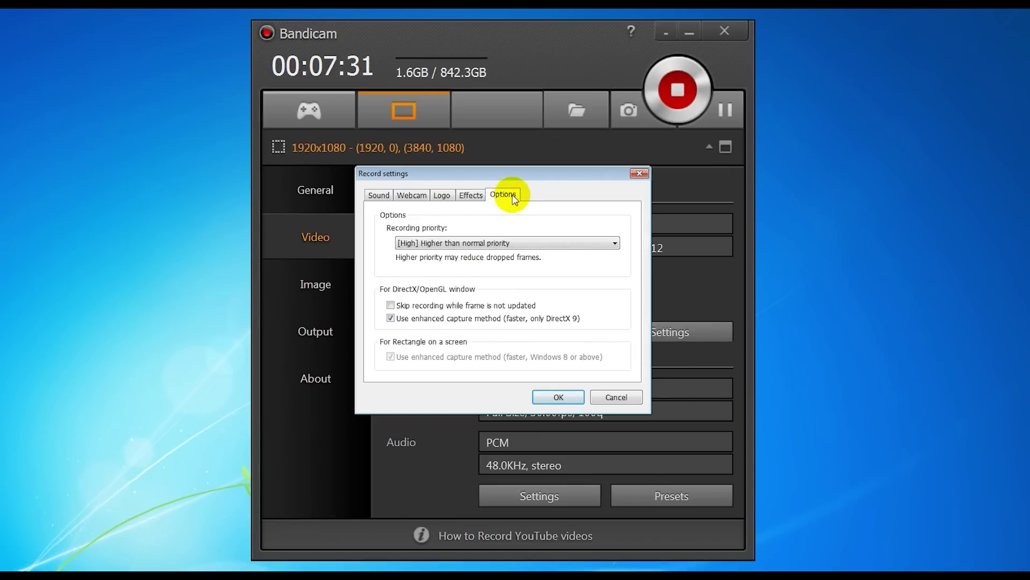
pyautogui.click(507, 246)
pyautogui.click(529, 228)
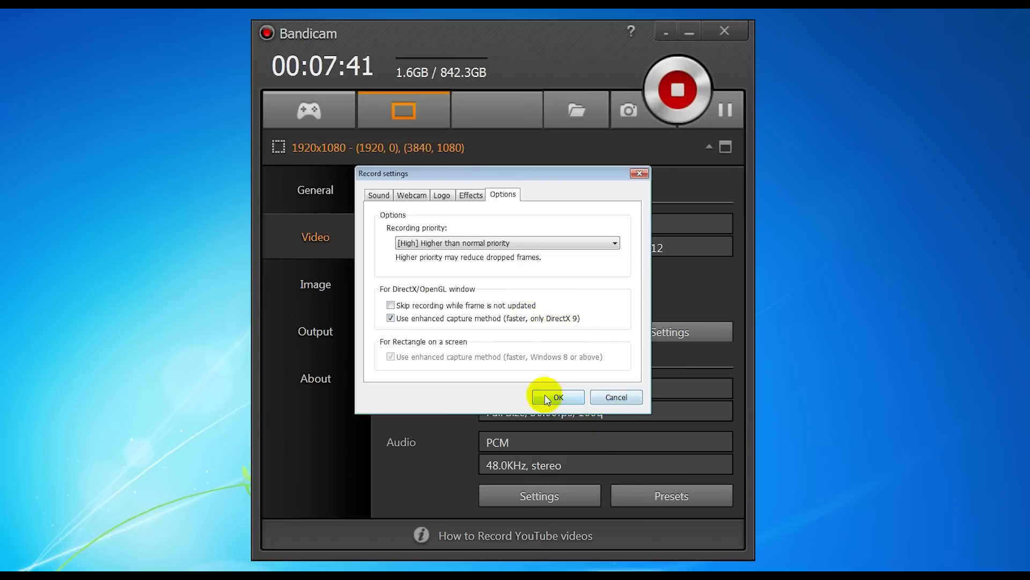
pyautogui.click(613, 397)
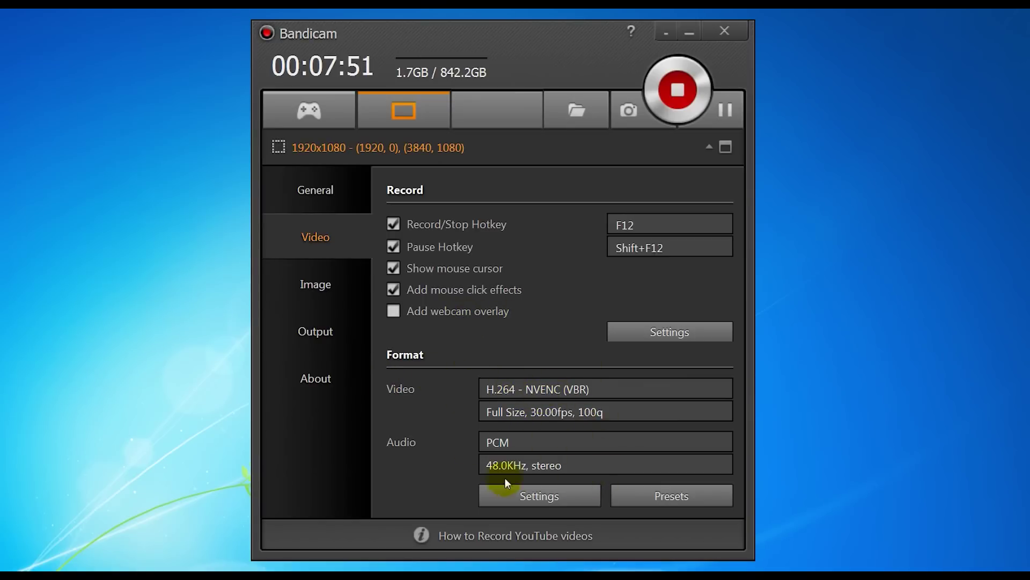
# Check the Full Size recording size in Format settings, then glance at the Presets list unchanged
pyautogui.click(518, 491)
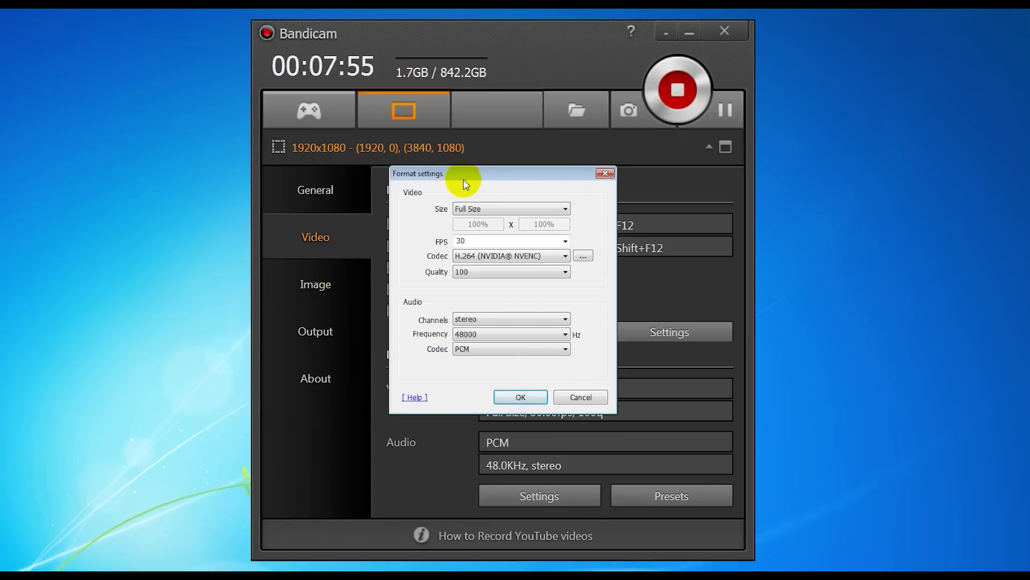
pyautogui.click(492, 210)
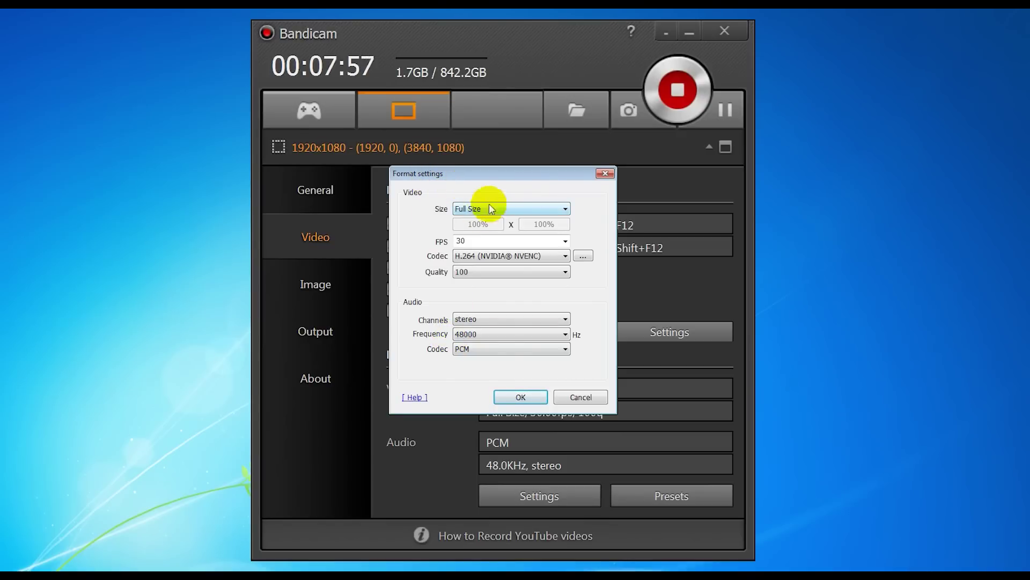
pyautogui.click(583, 397)
pyautogui.click(678, 495)
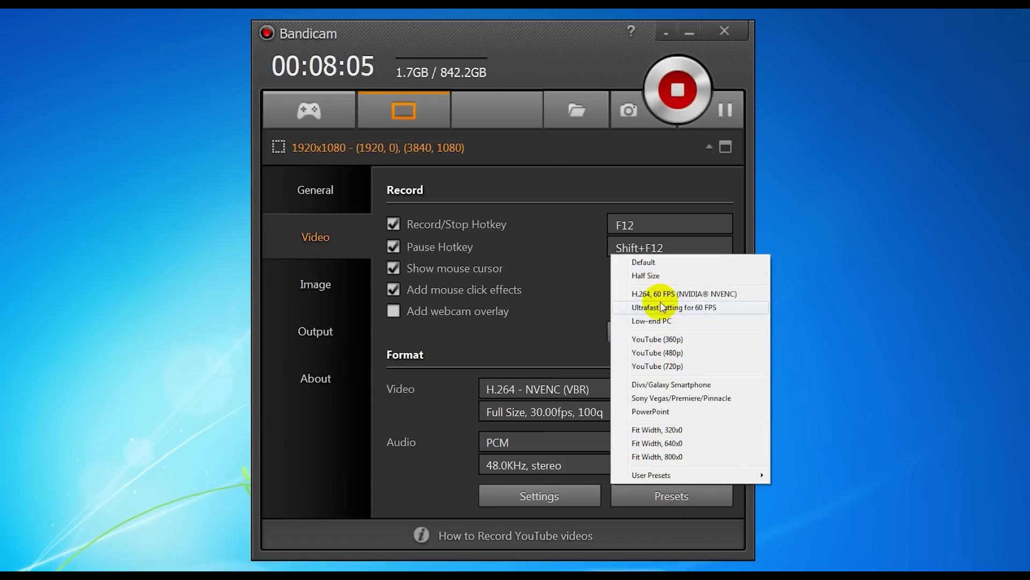
pyautogui.click(561, 338)
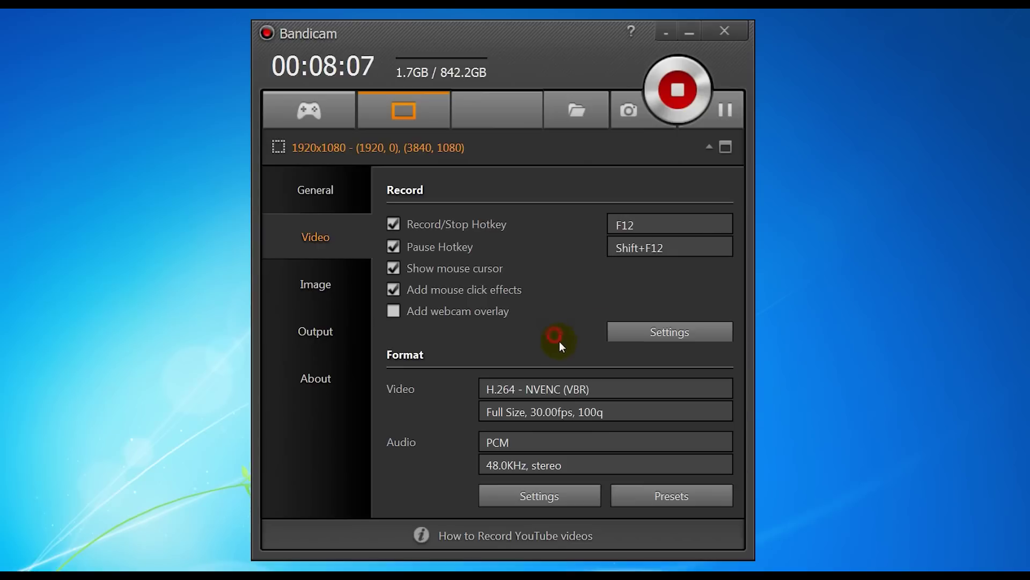
# Reopen Format settings and confirm Full Size, 30 FPS and the H.264 (NVIDIA NVENC) codec
pyautogui.click(535, 503)
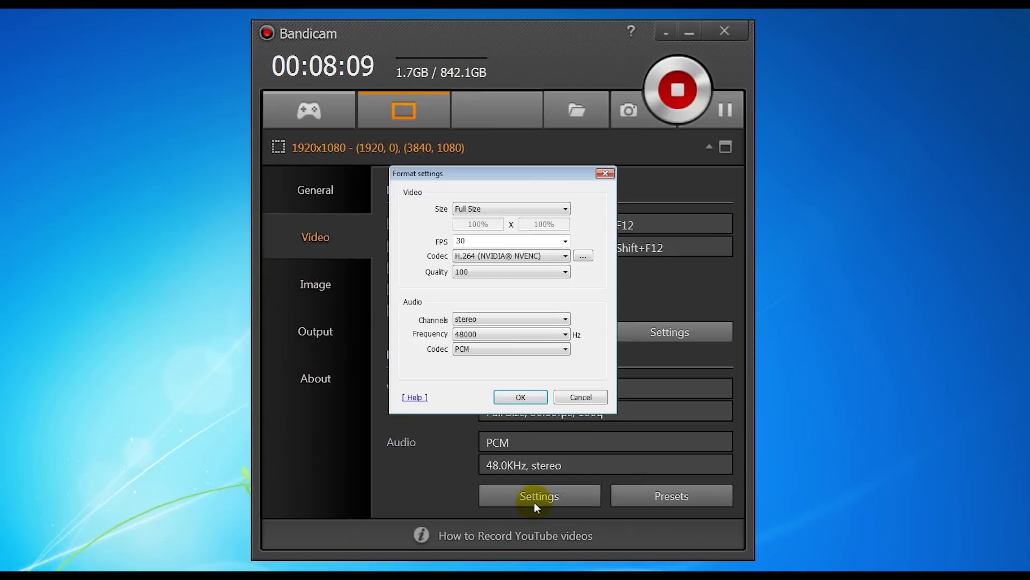
pyautogui.click(538, 208)
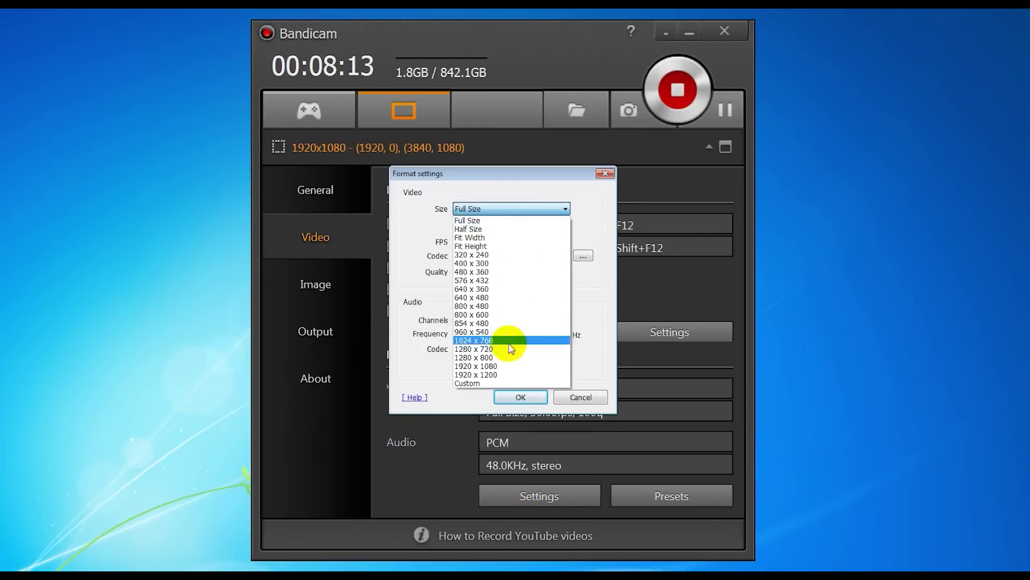
pyautogui.click(420, 229)
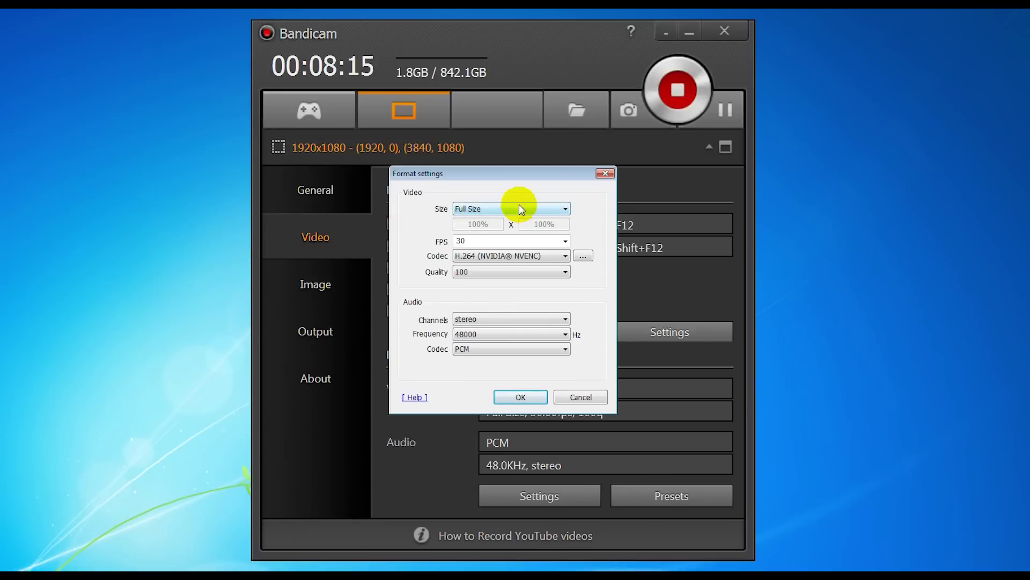
pyautogui.doubleClick(504, 240)
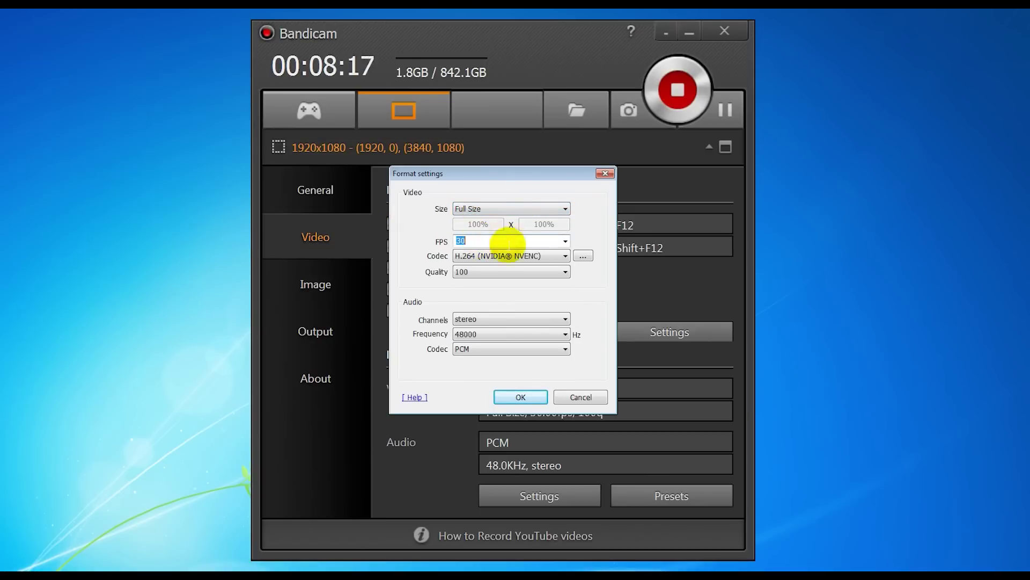
pyautogui.click(567, 240)
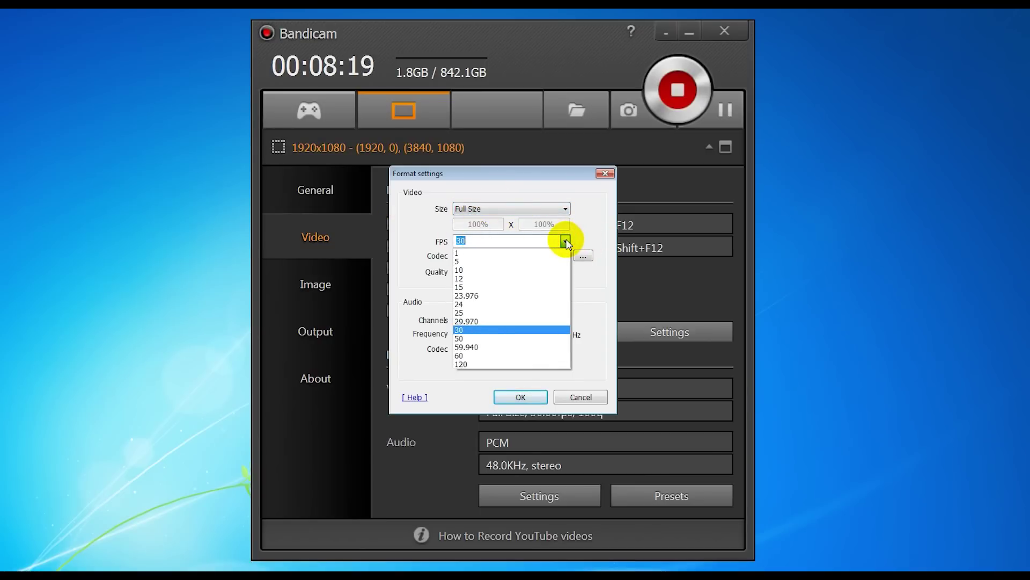
pyautogui.click(596, 239)
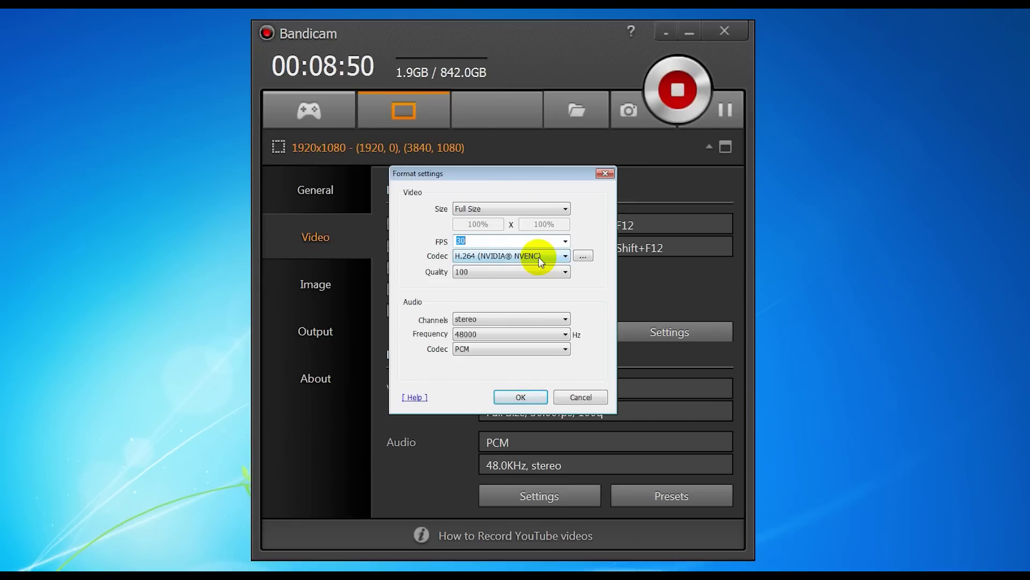
pyautogui.click(548, 258)
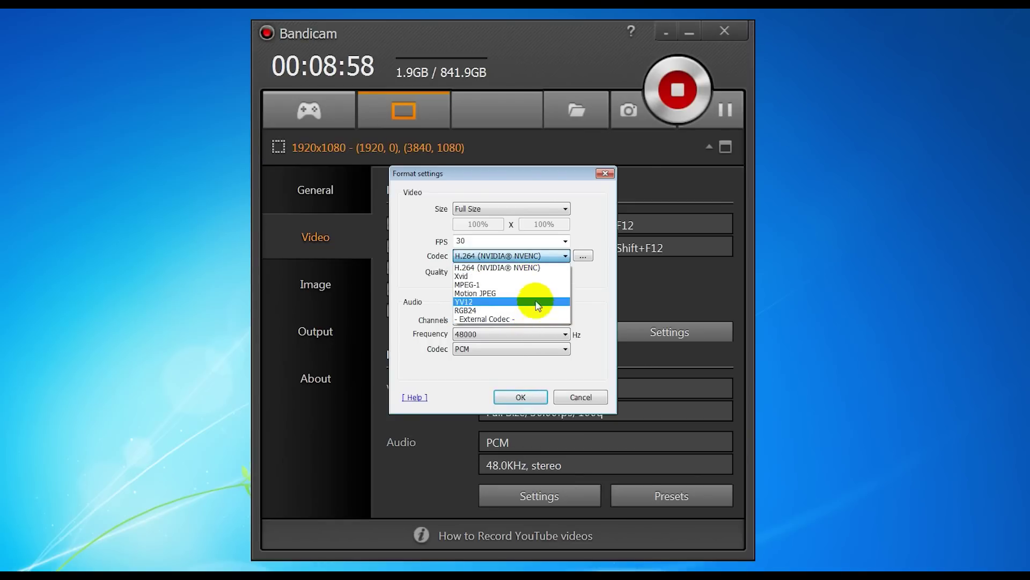
pyautogui.click(590, 236)
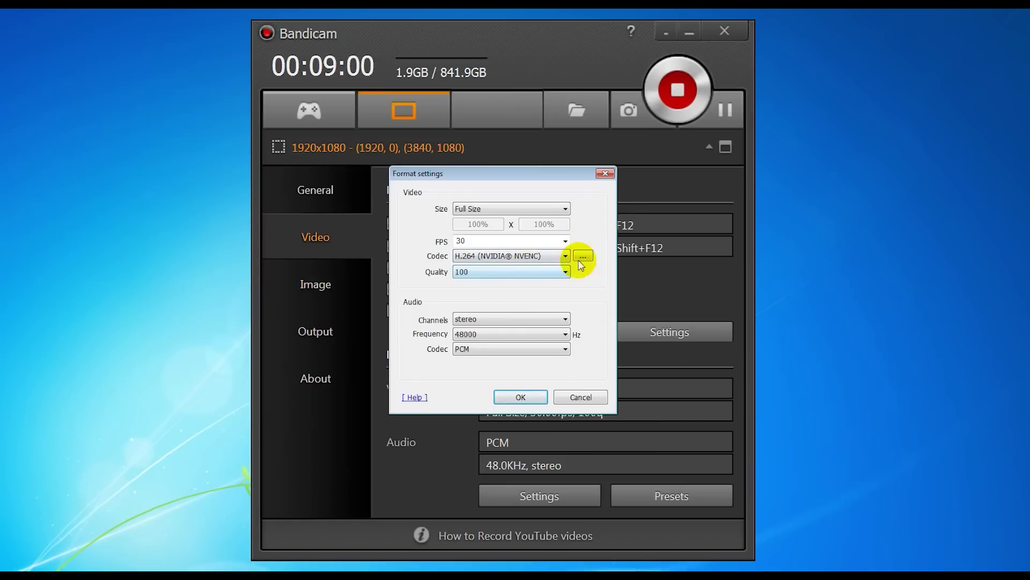
# Leave NVENC codec settings unchanged, keep Quality 100 and PCM audio, and confirm with OK
pyautogui.click(584, 256)
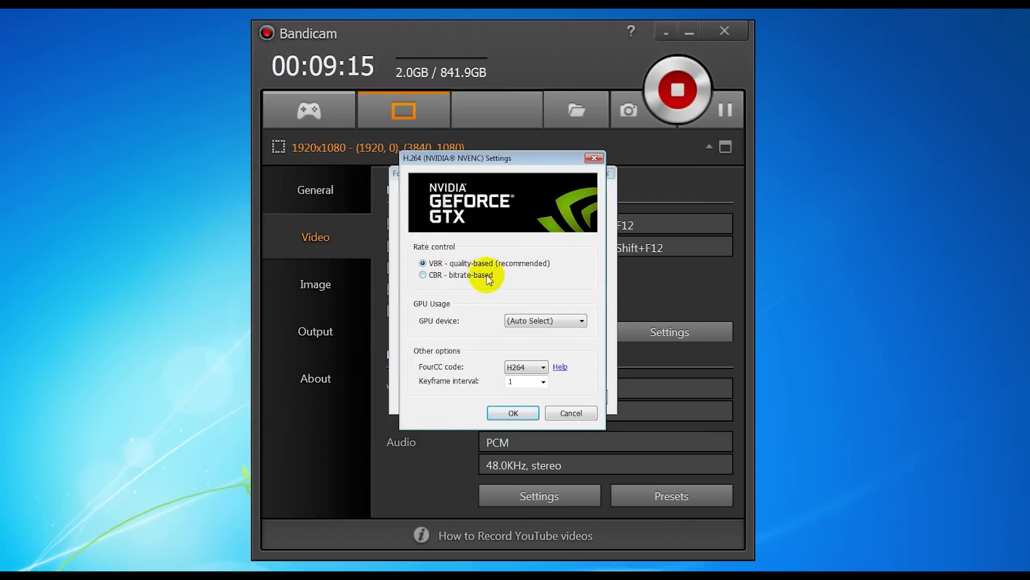
pyautogui.click(583, 413)
pyautogui.click(522, 272)
pyautogui.click(498, 361)
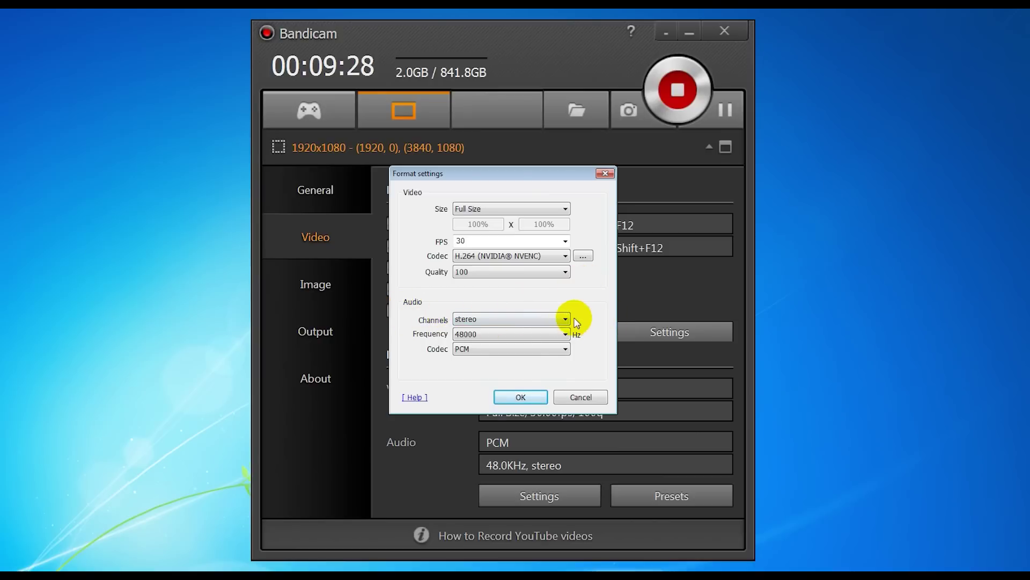
pyautogui.click(534, 349)
pyautogui.click(534, 349)
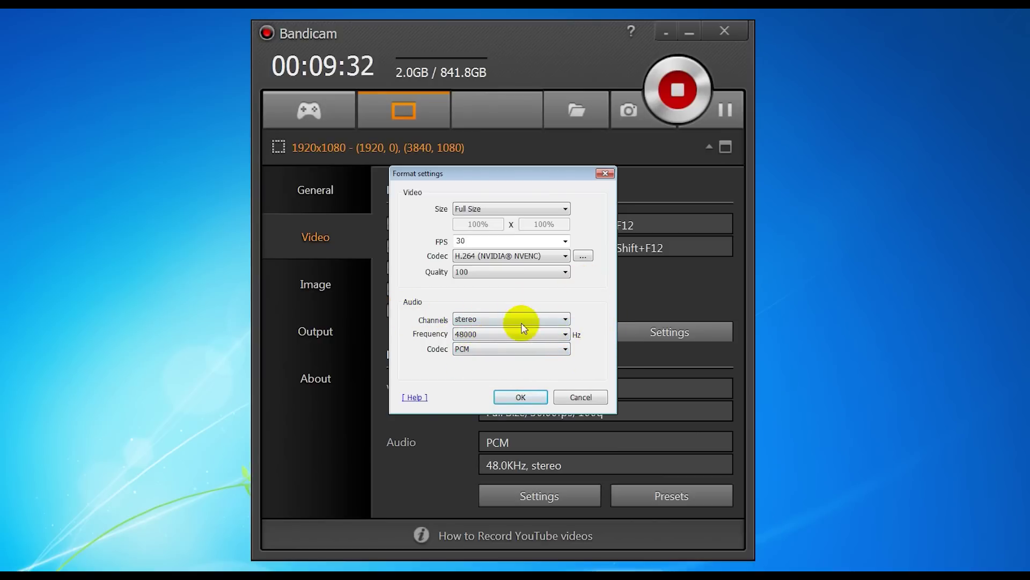
pyautogui.click(523, 397)
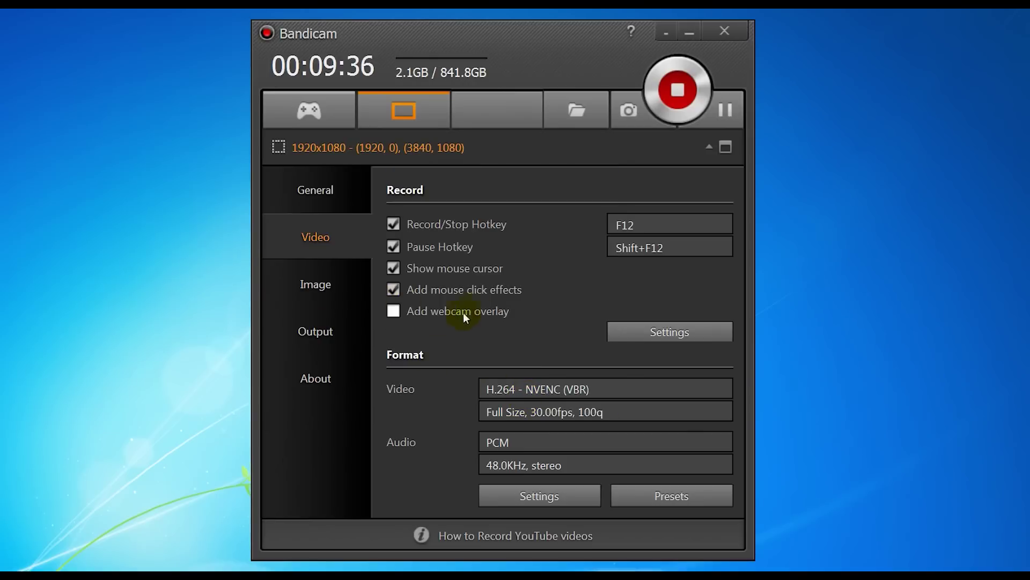
# Go via the Image page to General and switch to Rectangle on a screen mode
pyautogui.click(351, 285)
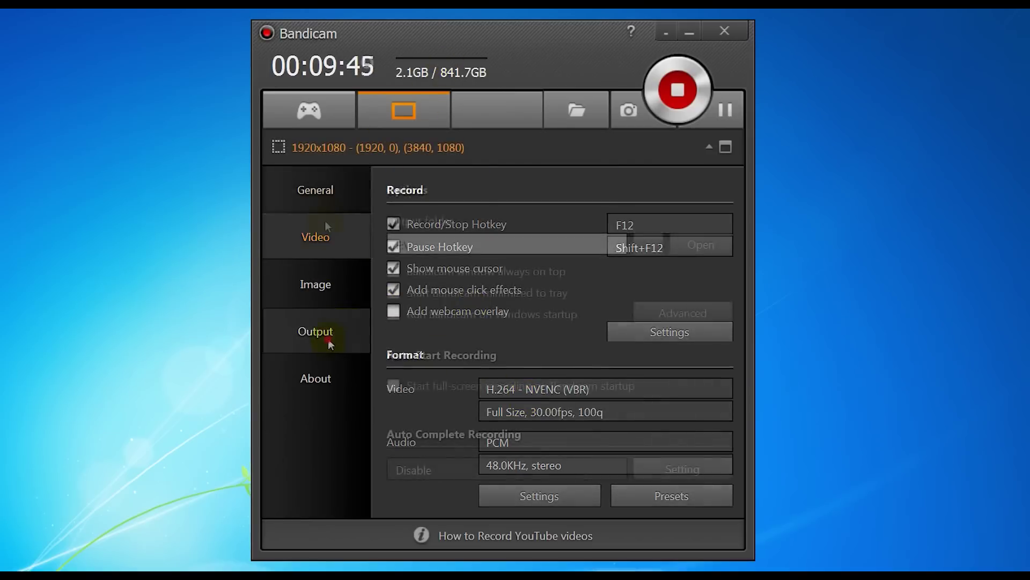
pyautogui.click(324, 215)
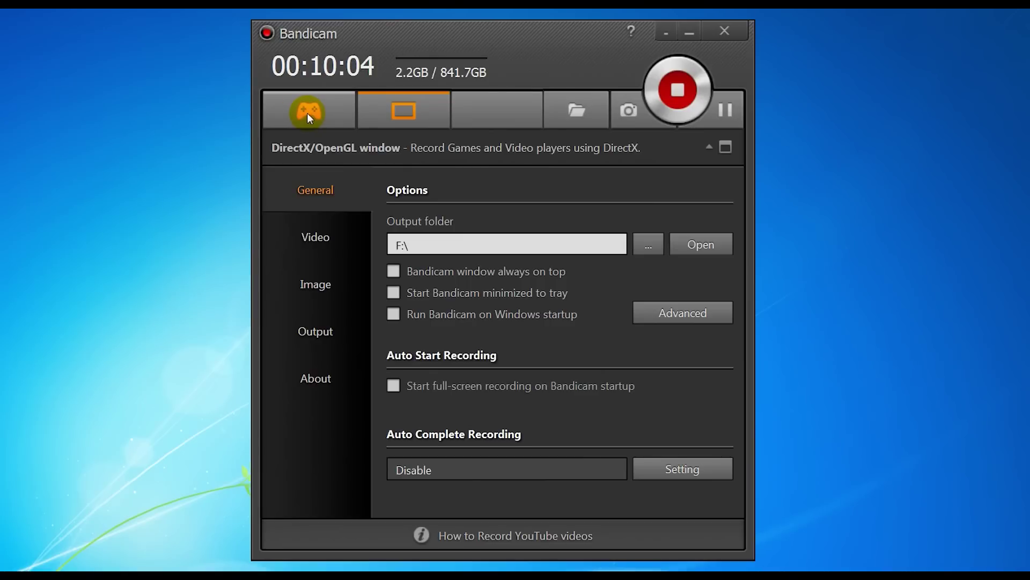
pyautogui.click(401, 114)
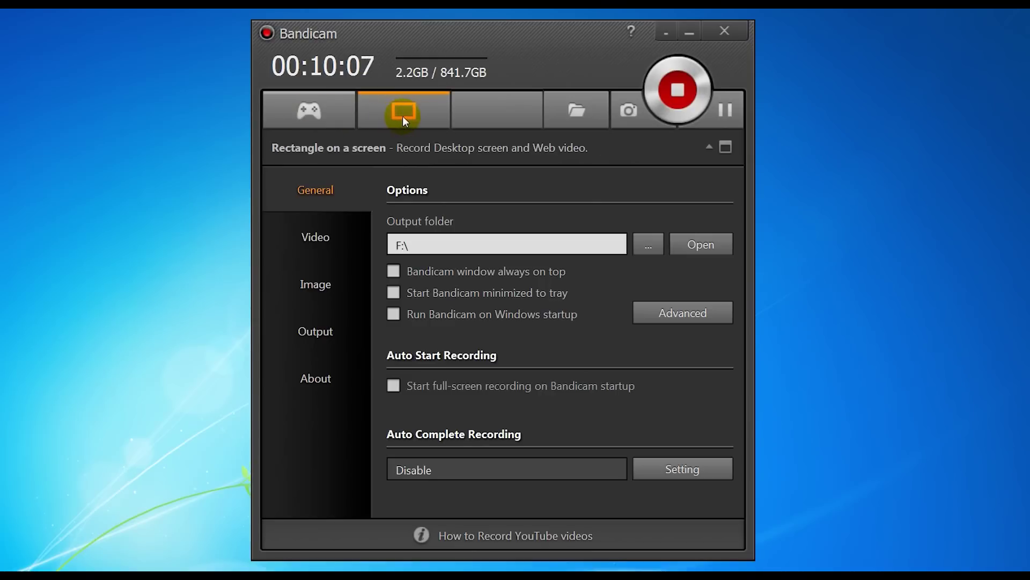